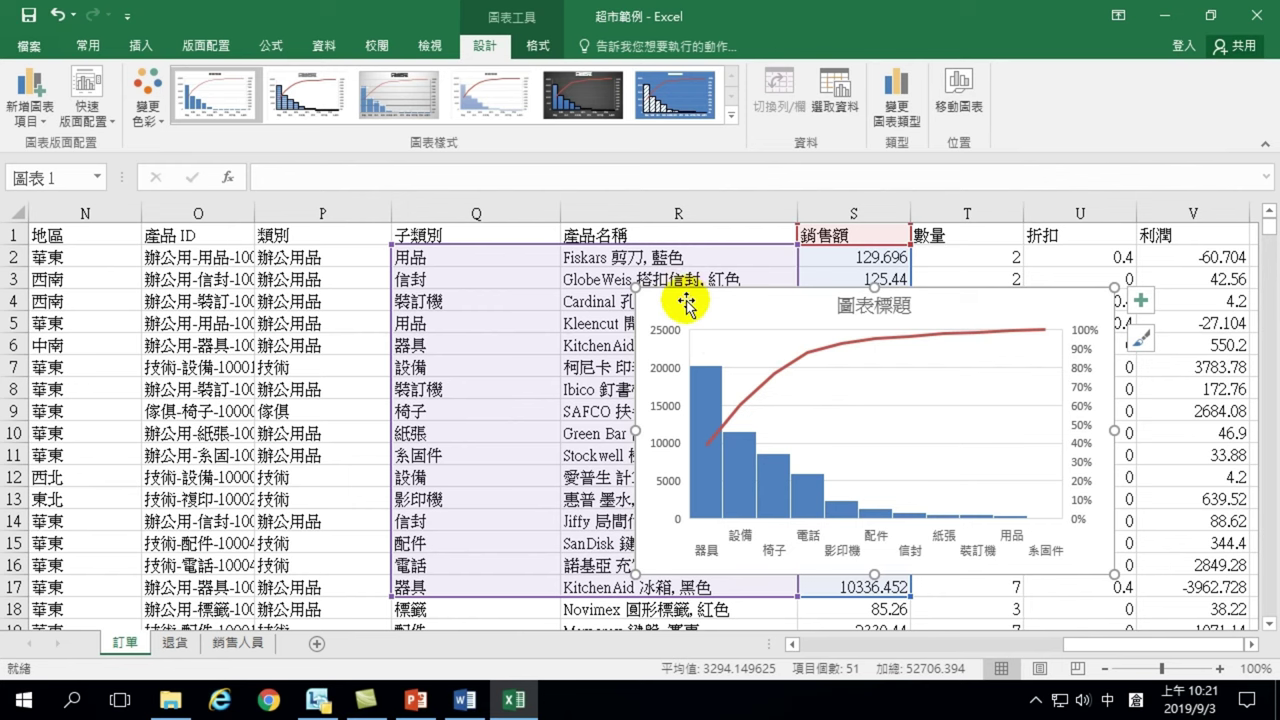
Delete the selected Pareto chart of sales by sub-category from the 訂單 sheet.
key("Delete")
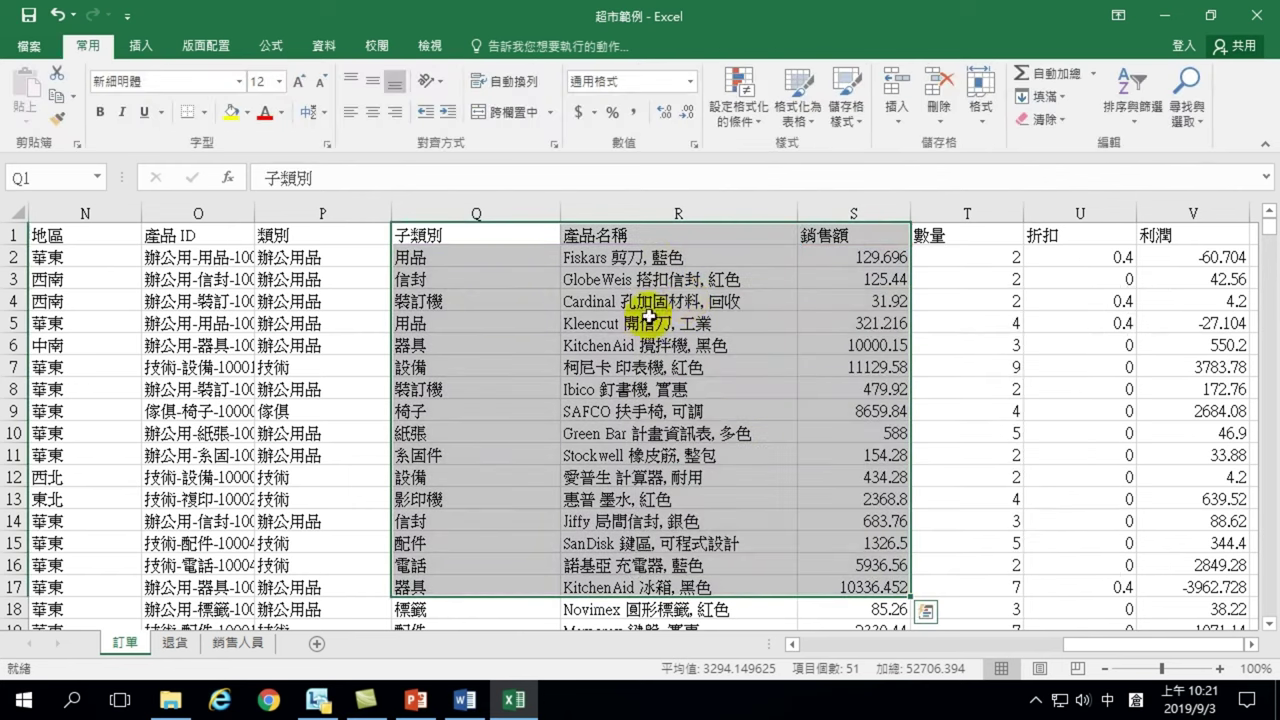
left_click(848, 313)
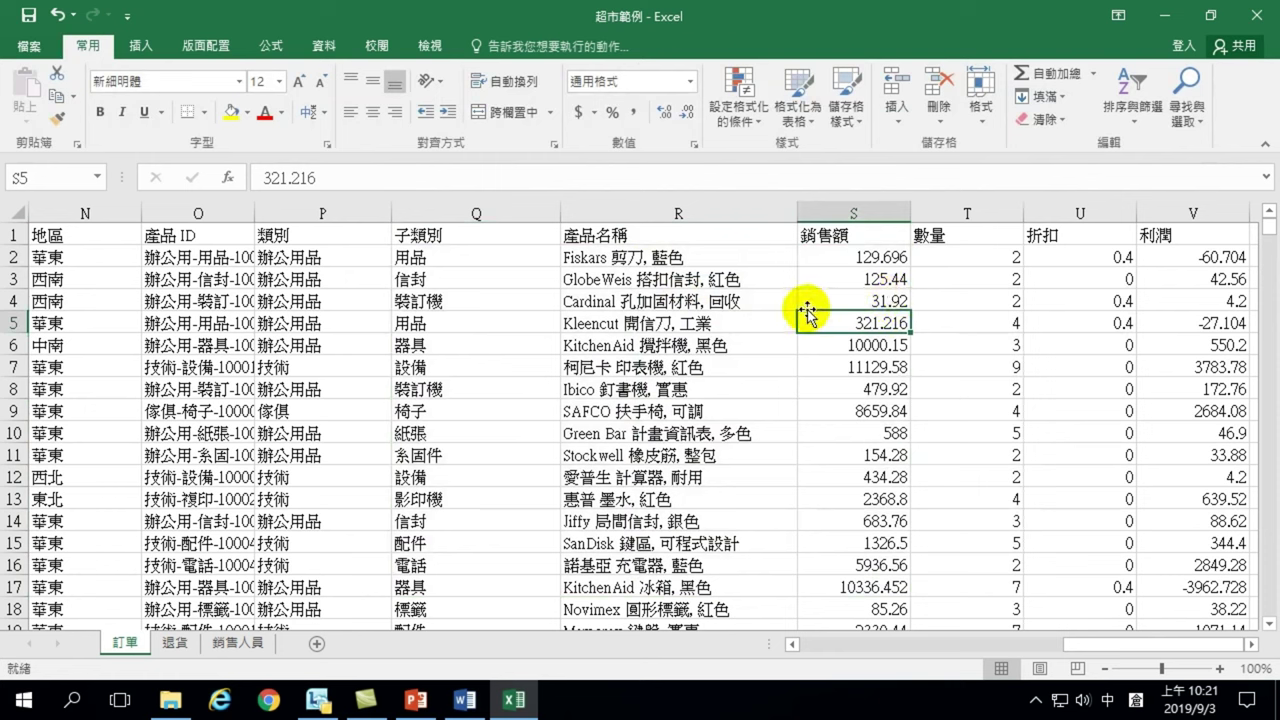
left_click_drag(1080, 643, 1103, 645)
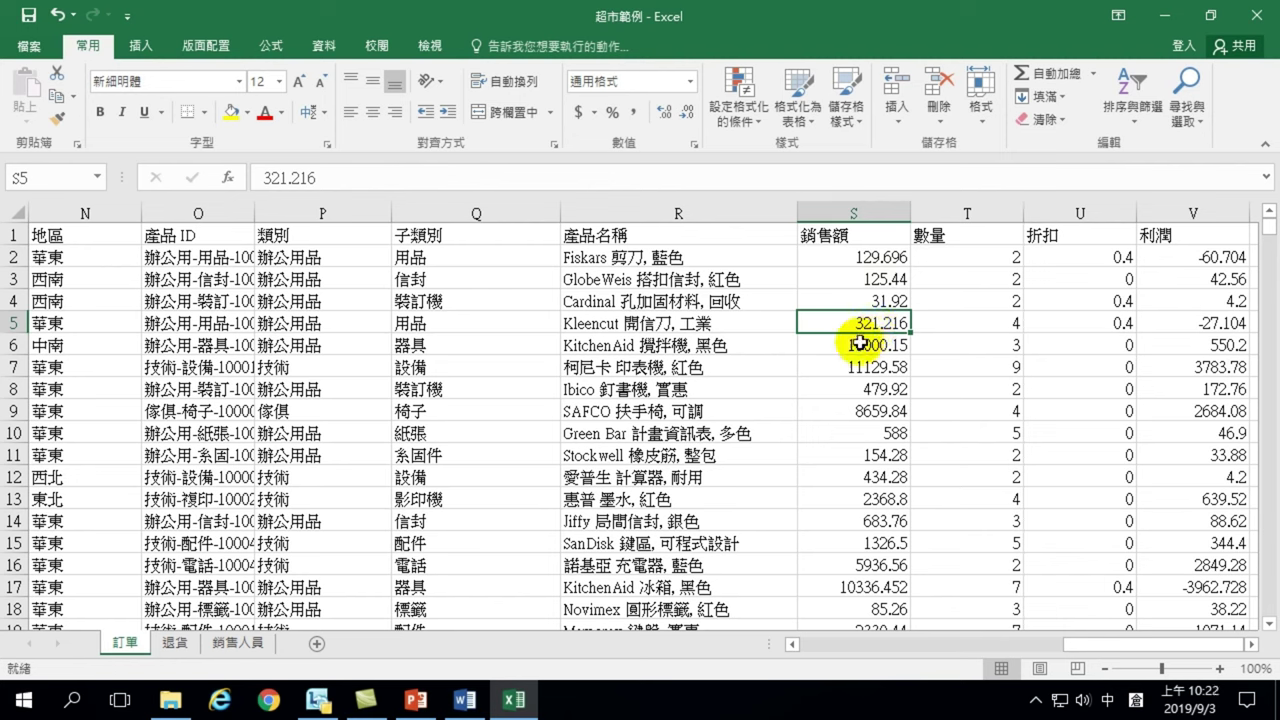
Select column S, the 銷售額 sales column, to see its total.
left_click(846, 210)
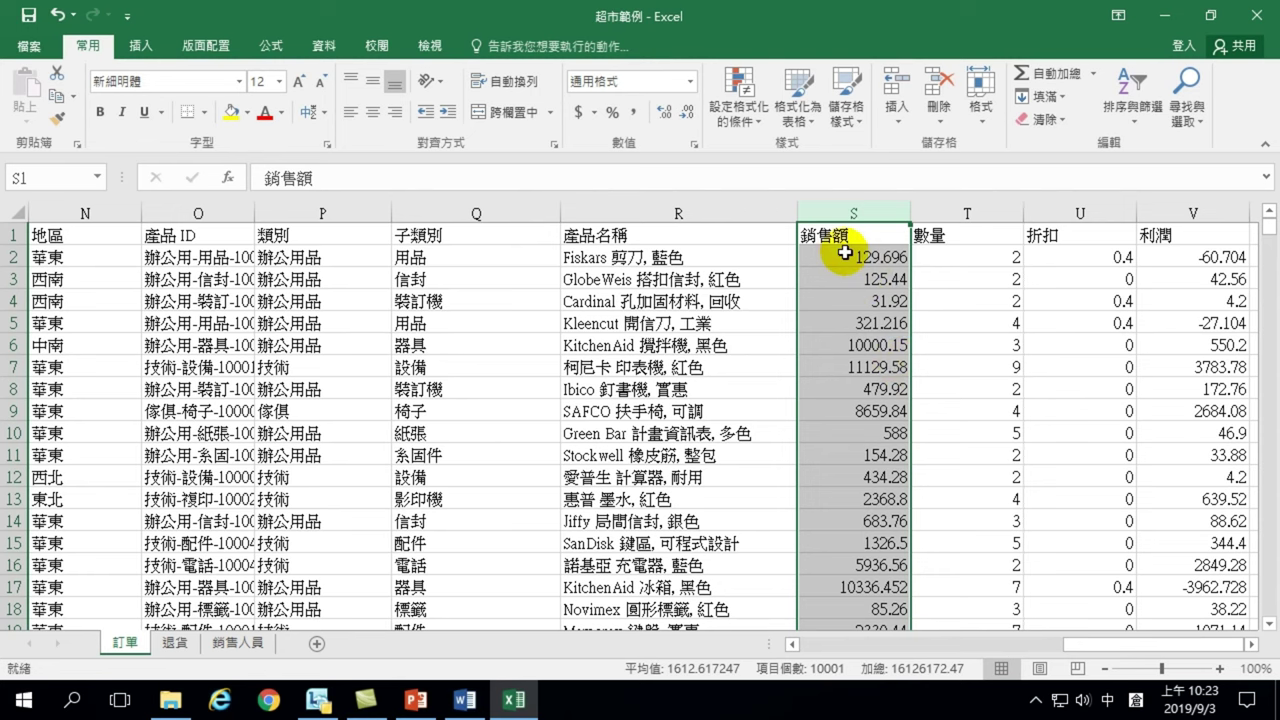
Select column T, the 數量 quantity column, as the chart data.
left_click(970, 211)
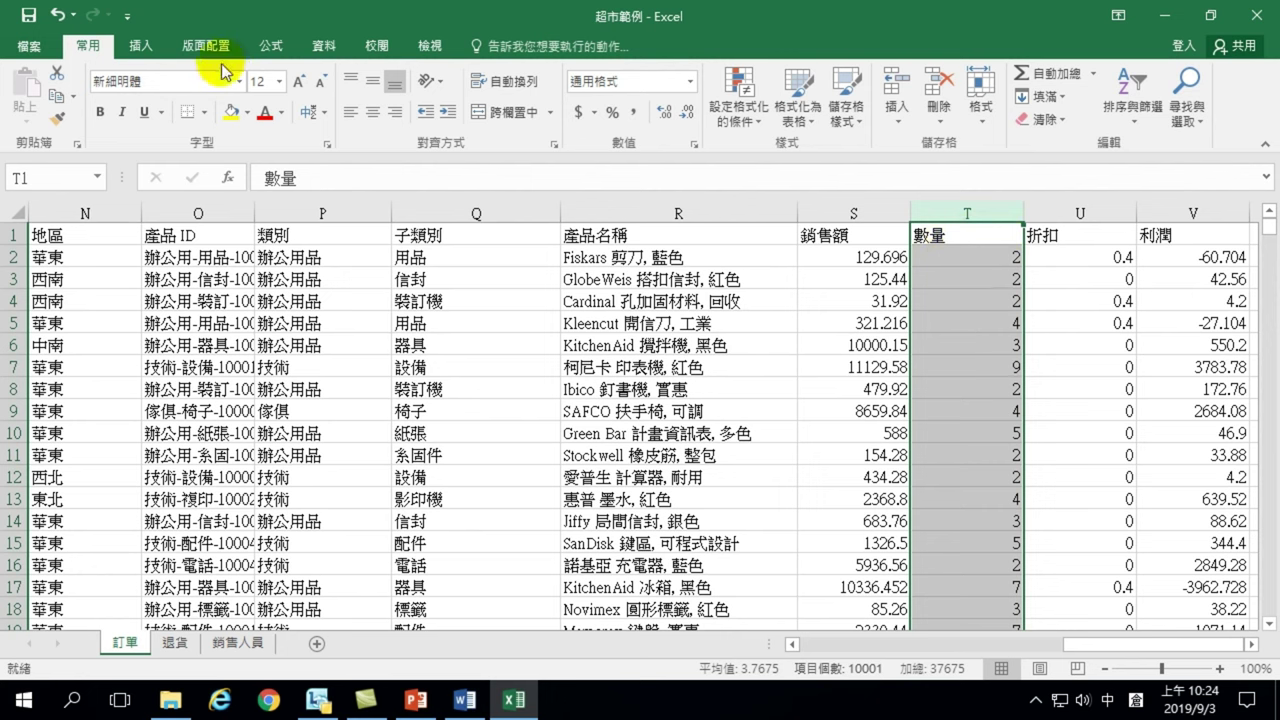
Insert a Histogram statistic chart of the selected 數量 column.
left_click(138, 46)
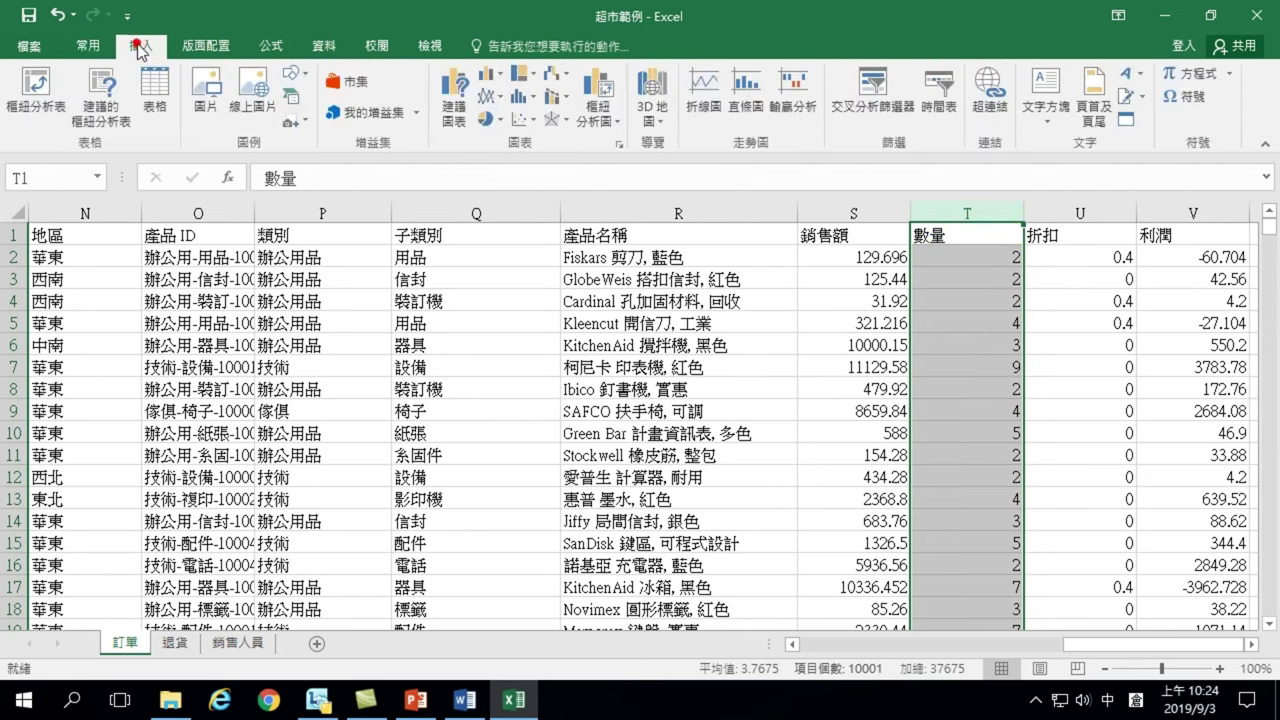
left_click(519, 97)
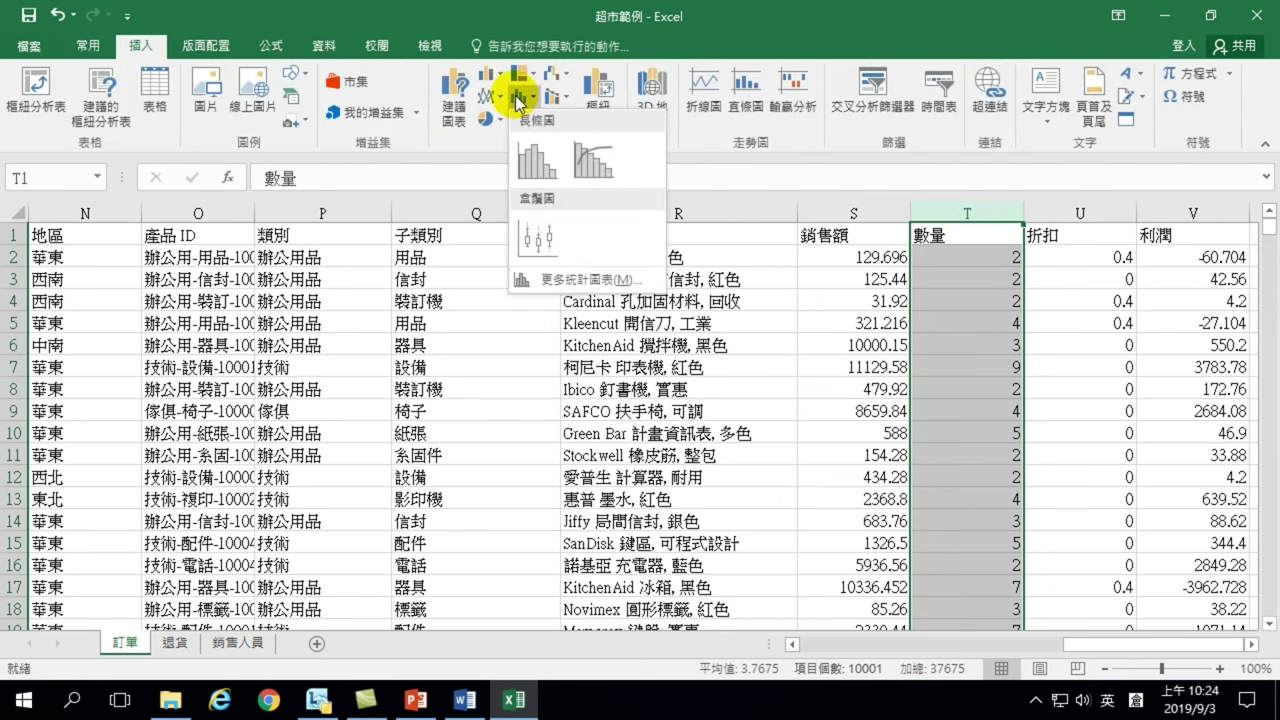
left_click(537, 170)
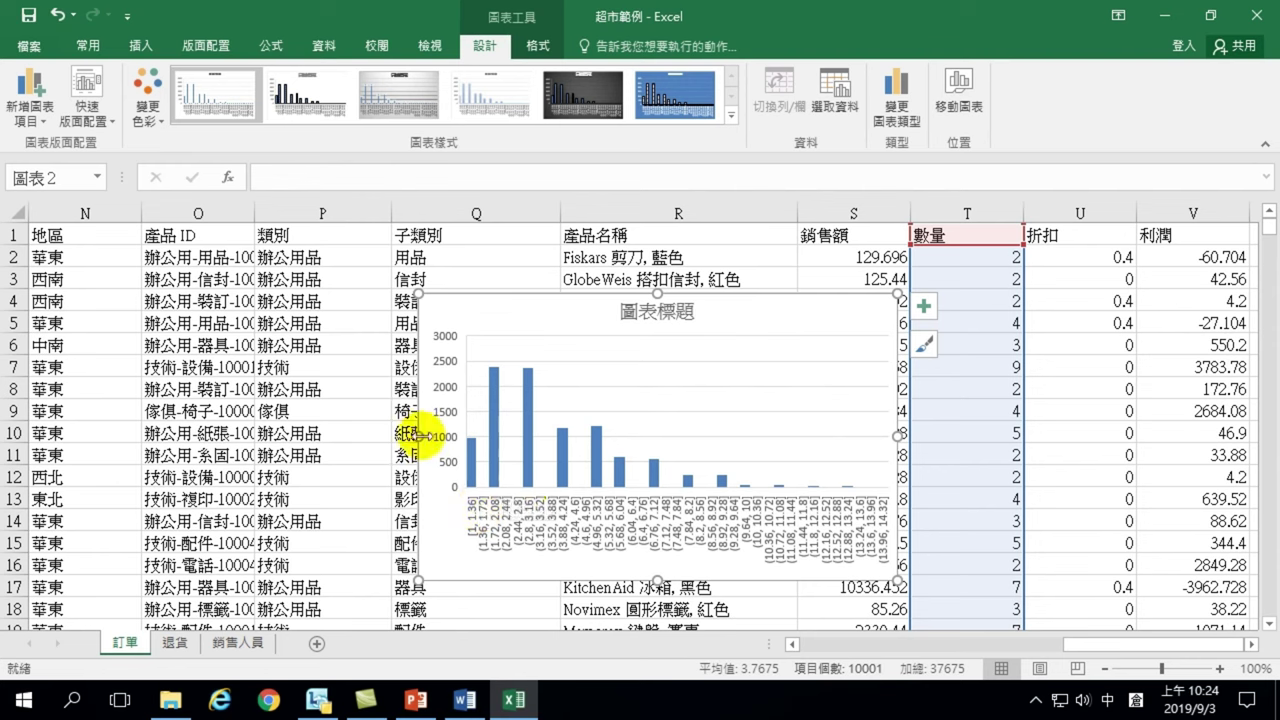
Widen the quantity histogram toward the left, then select it for removal.
left_click_drag(421, 436, 224, 432)
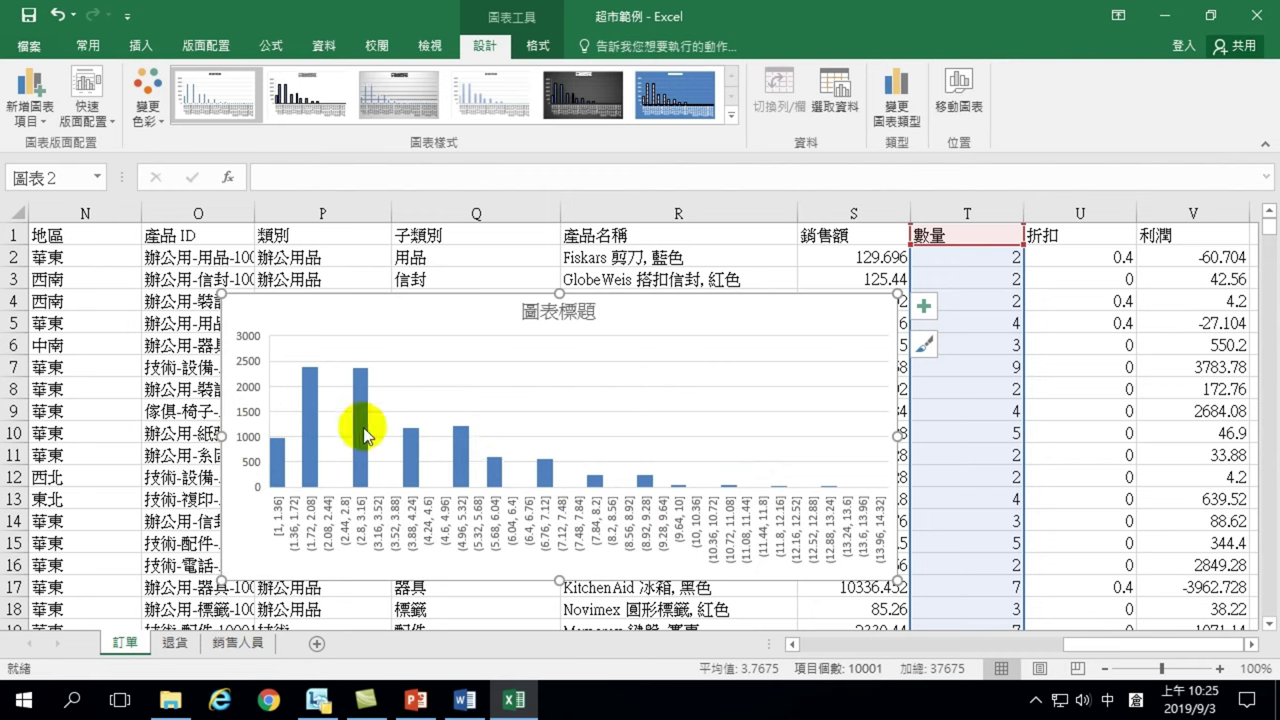
mouse_move(370, 432)
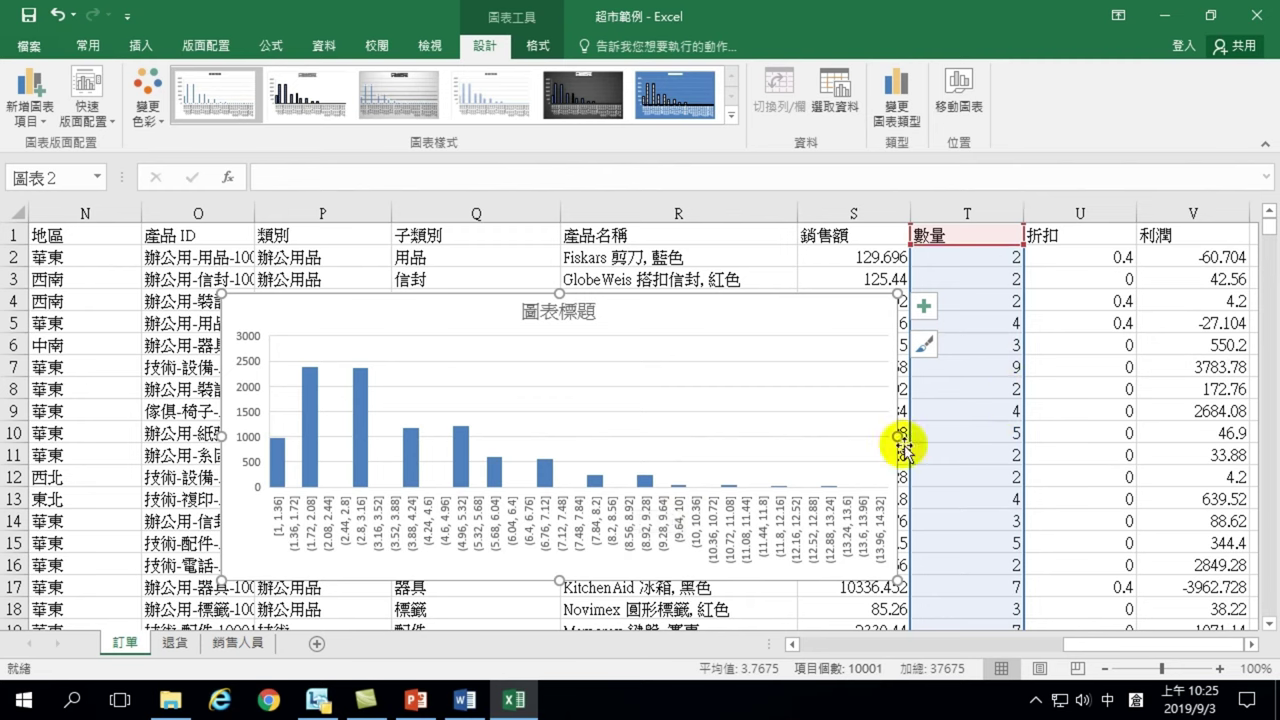
left_click(262, 460)
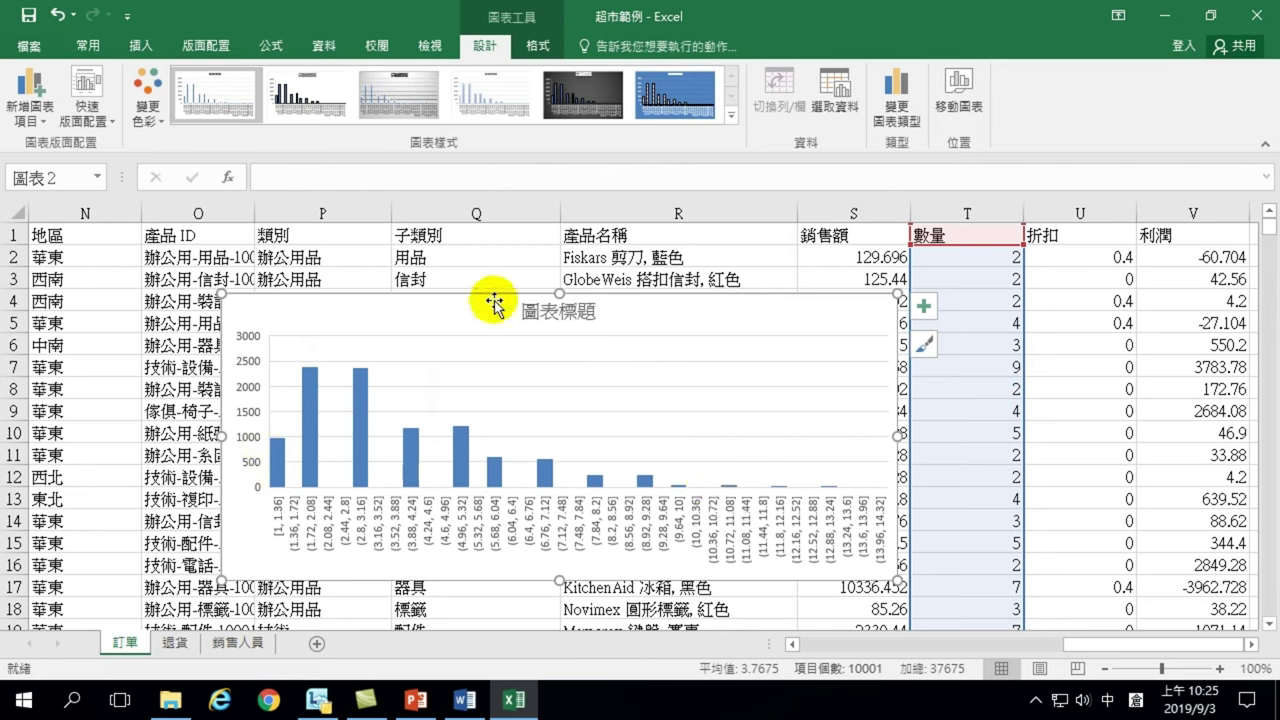
Delete the histogram, enter 80 in cell T4, and reselect column T.
key("Delete")
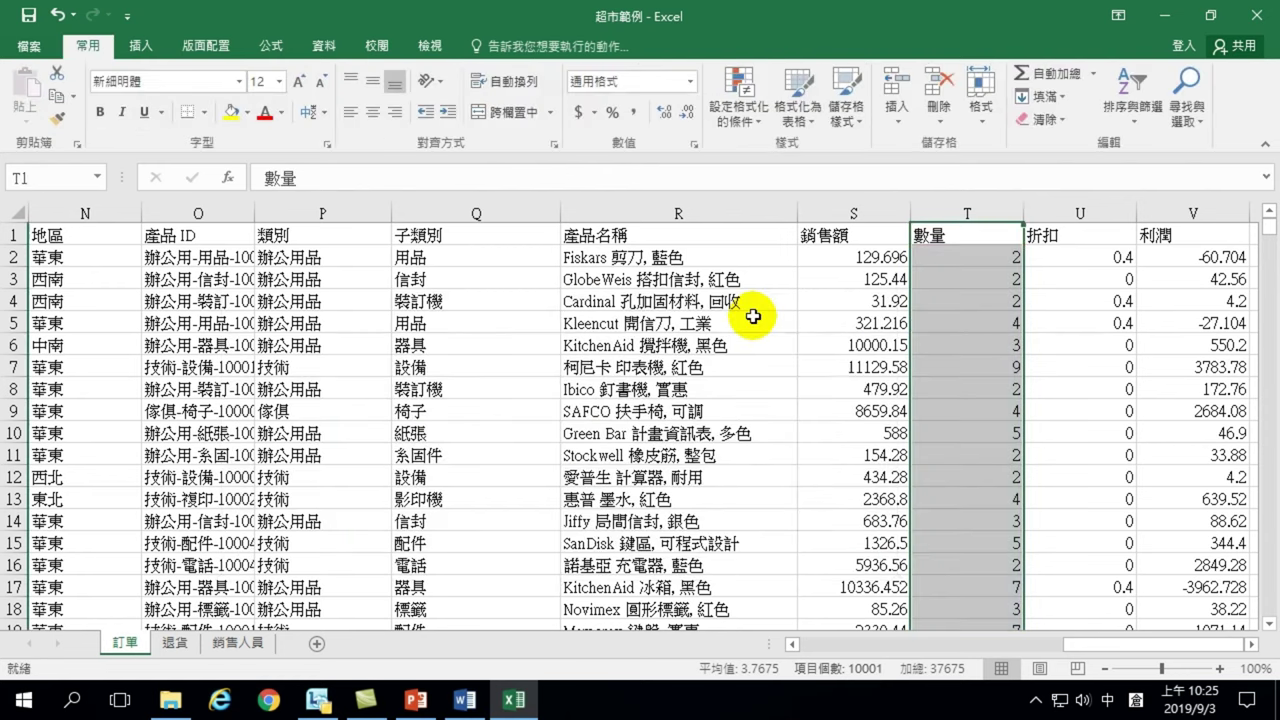
left_click(972, 300)
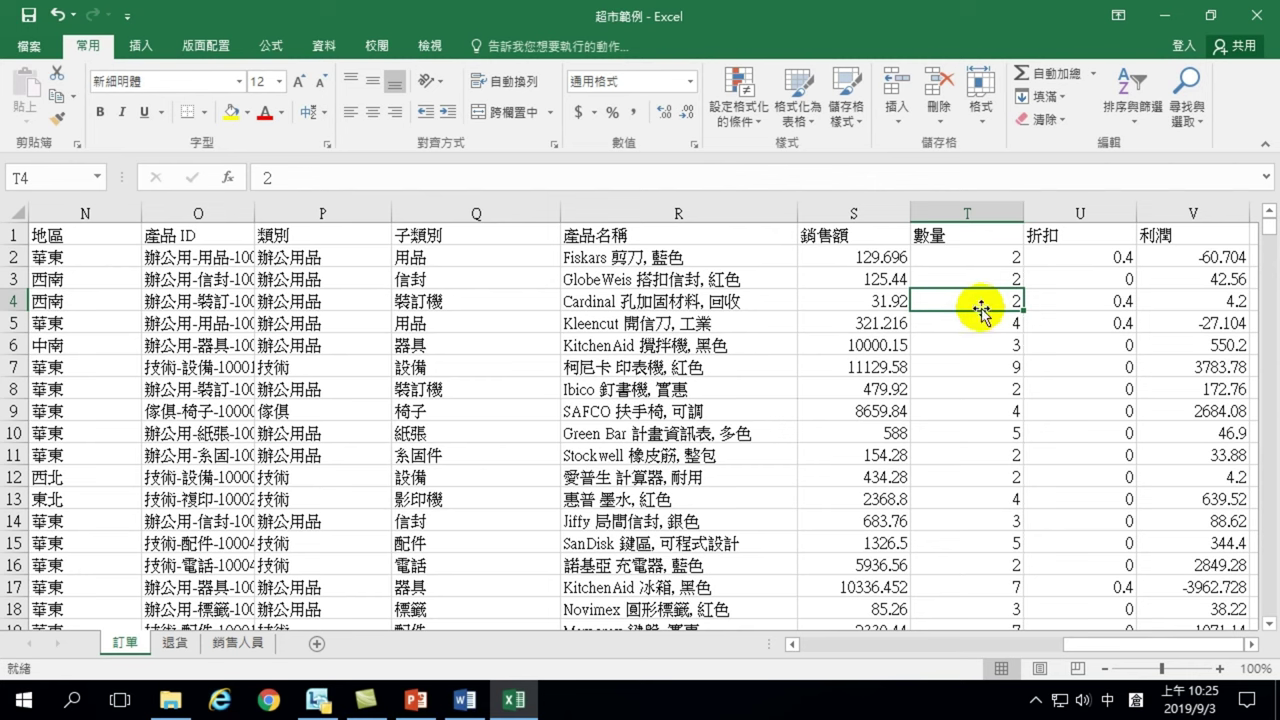
type("80")
key("Return")
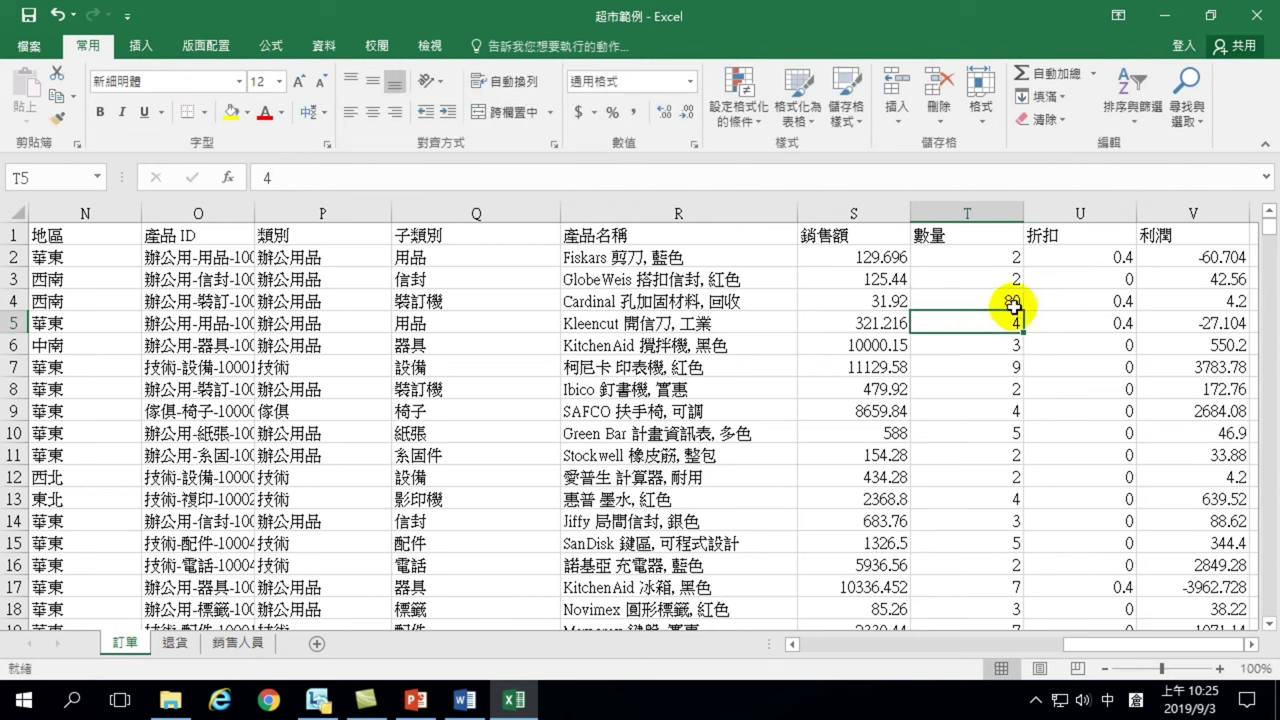
left_click(959, 210)
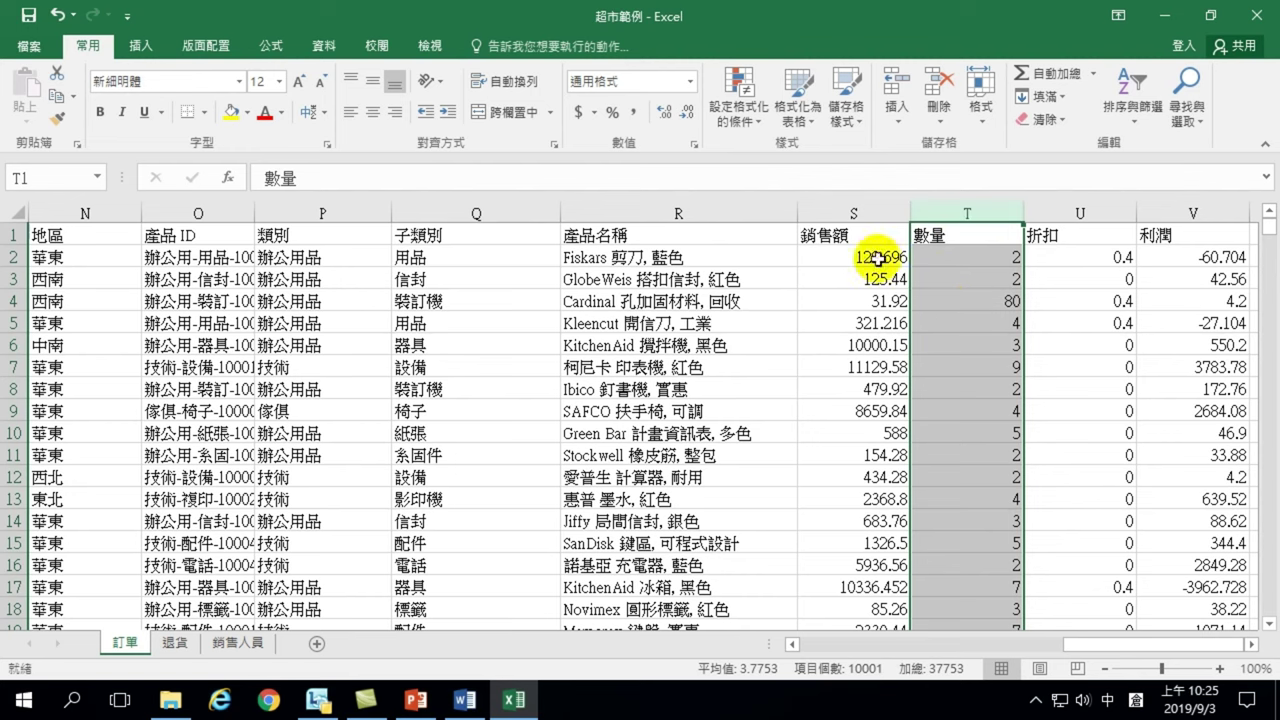
Insert a new 數量 histogram, move it up-left, and widen it to the right.
left_click(141, 48)
left_click(517, 97)
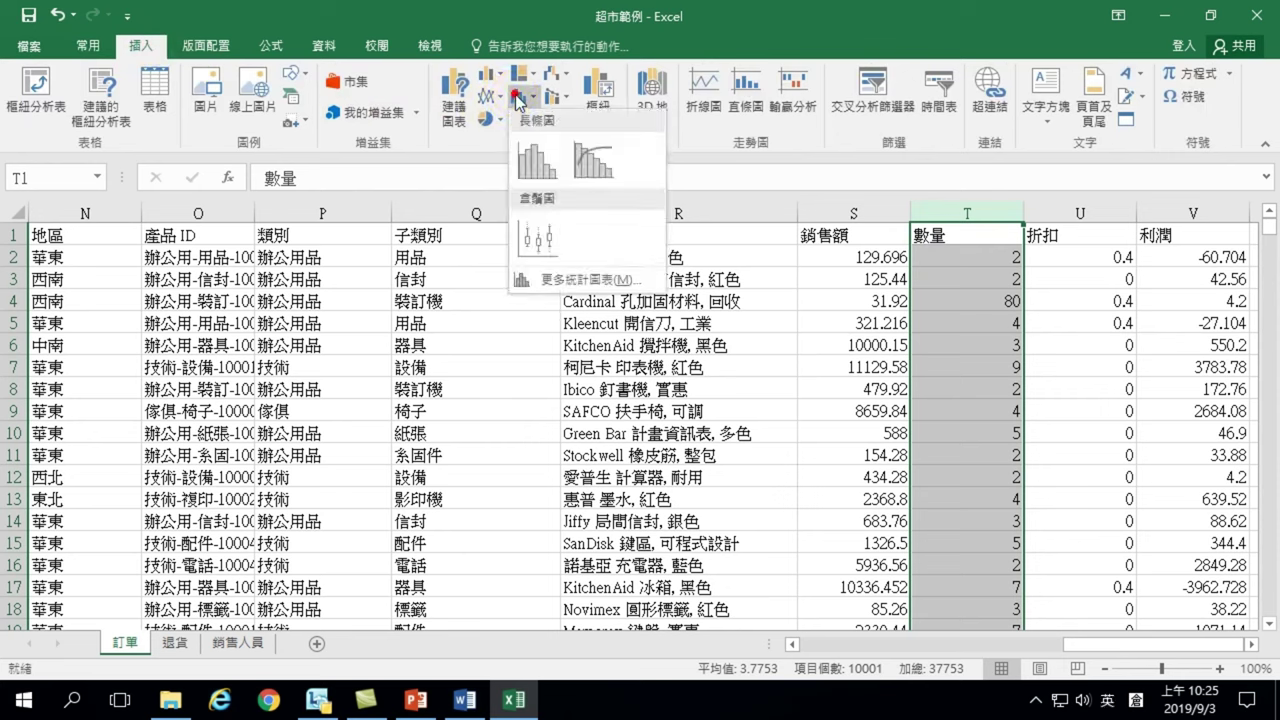
left_click(537, 160)
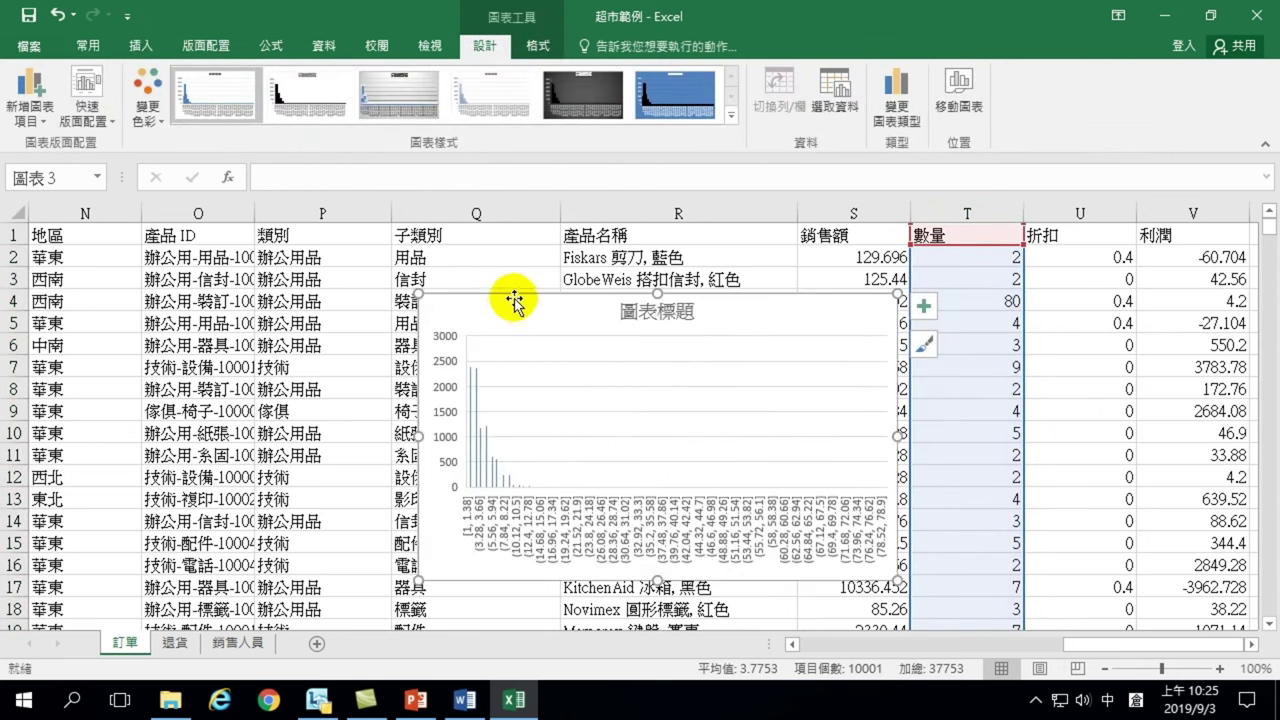
left_click_drag(514, 303, 311, 283)
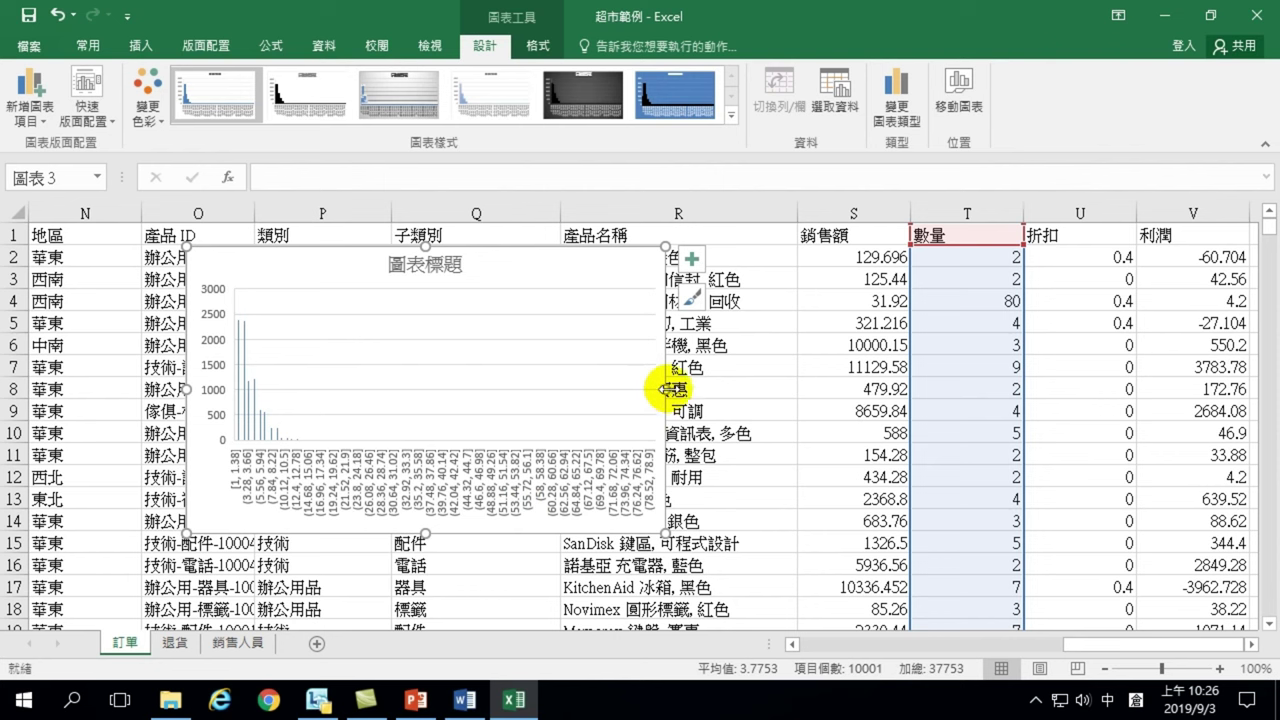
left_click_drag(664, 389, 771, 385)
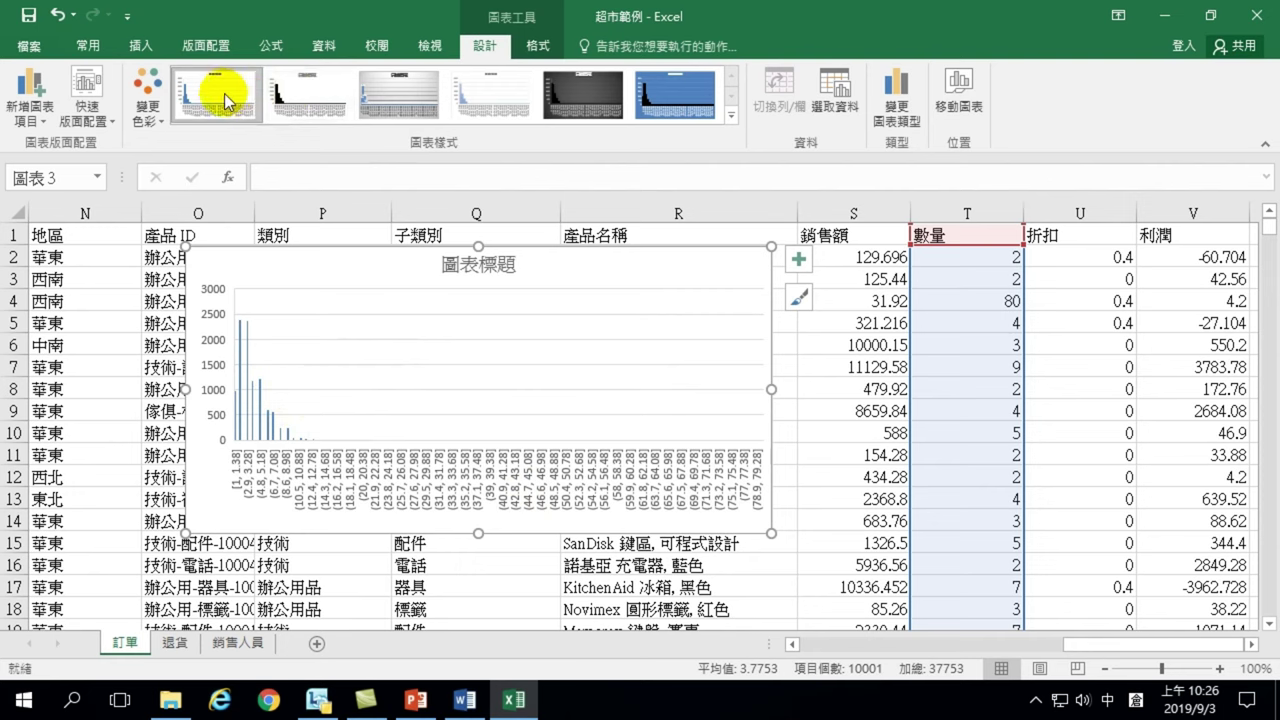
Apply the third, grey-gradient chart style and stretch the histogram far to the right.
left_click(728, 108)
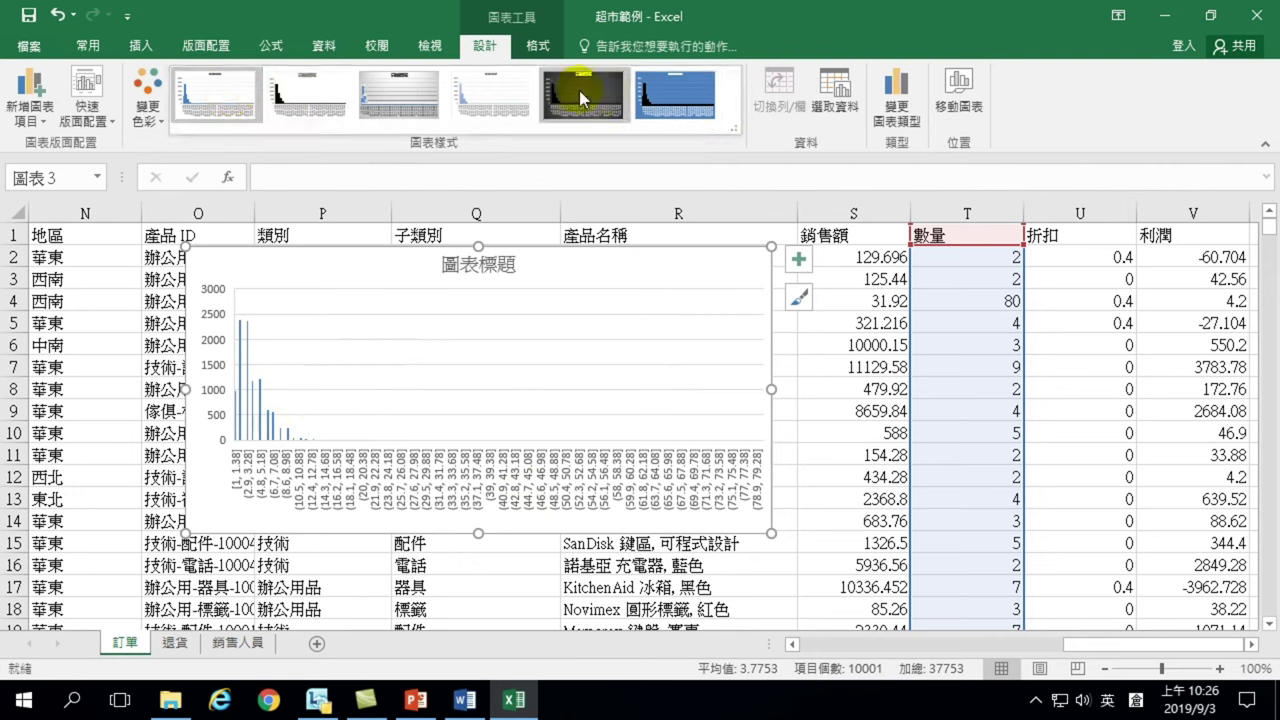
left_click(381, 92)
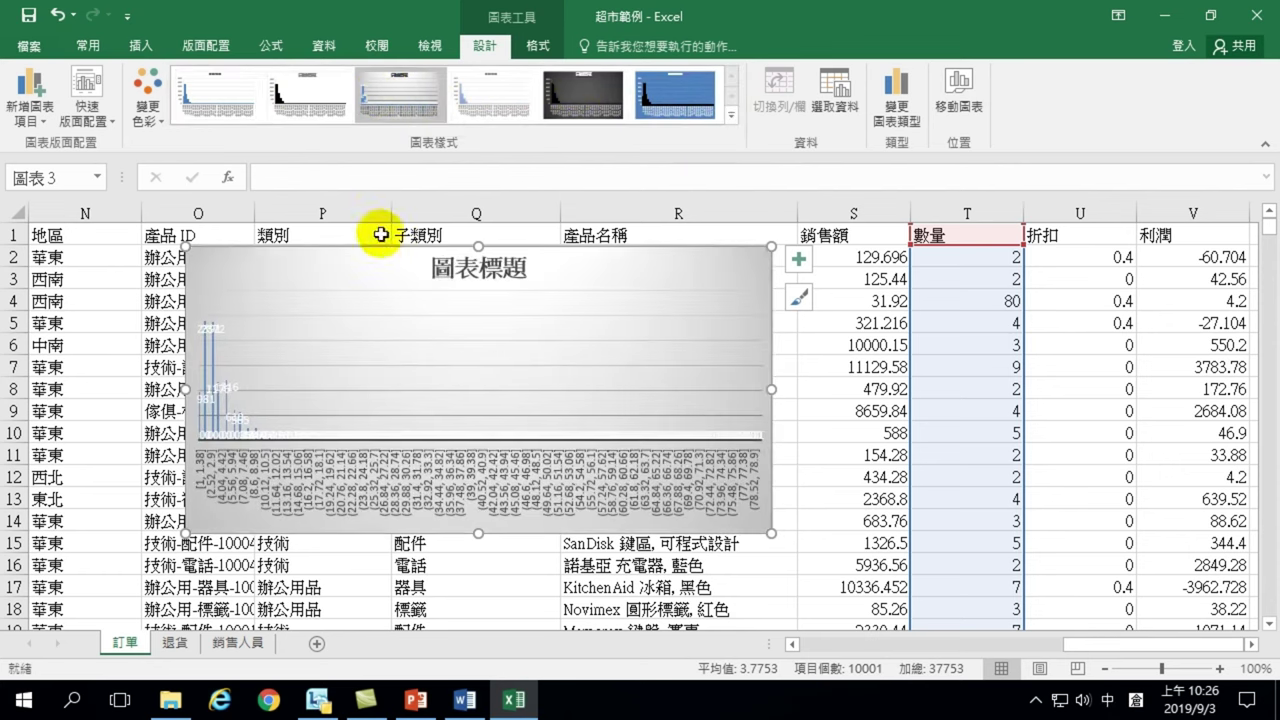
left_click_drag(772, 389, 1017, 389)
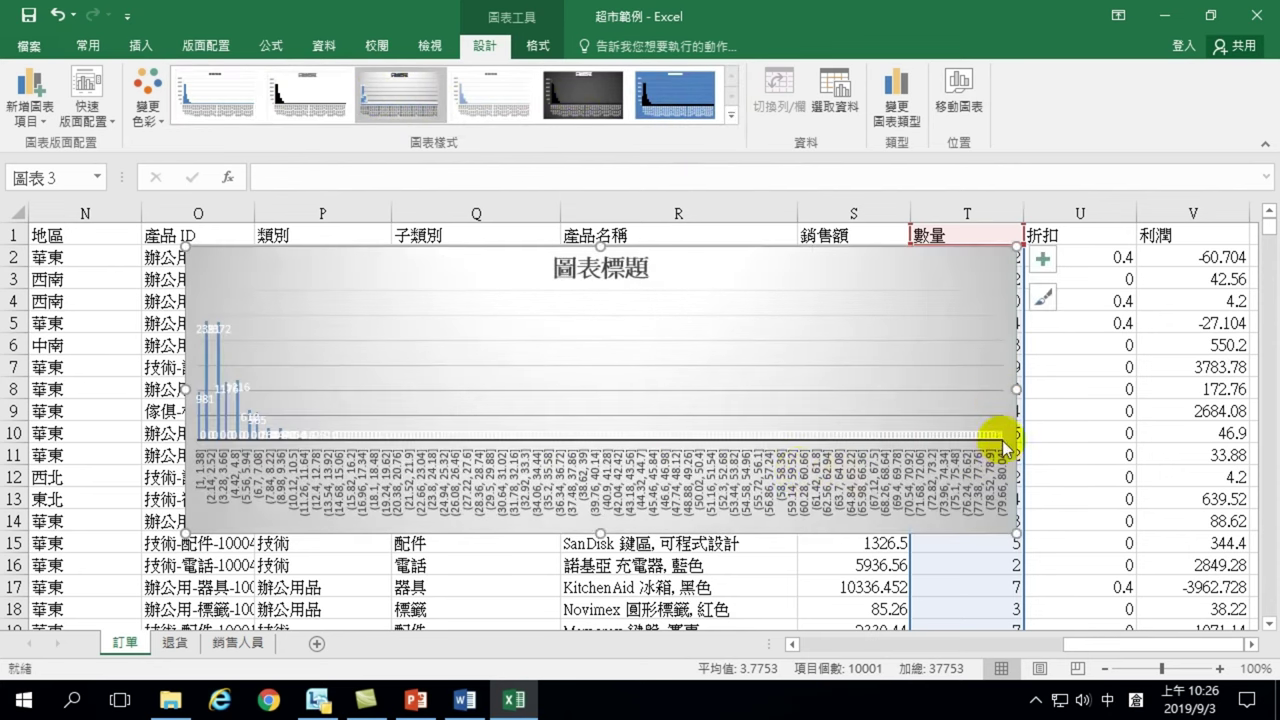
mouse_move(1005, 447)
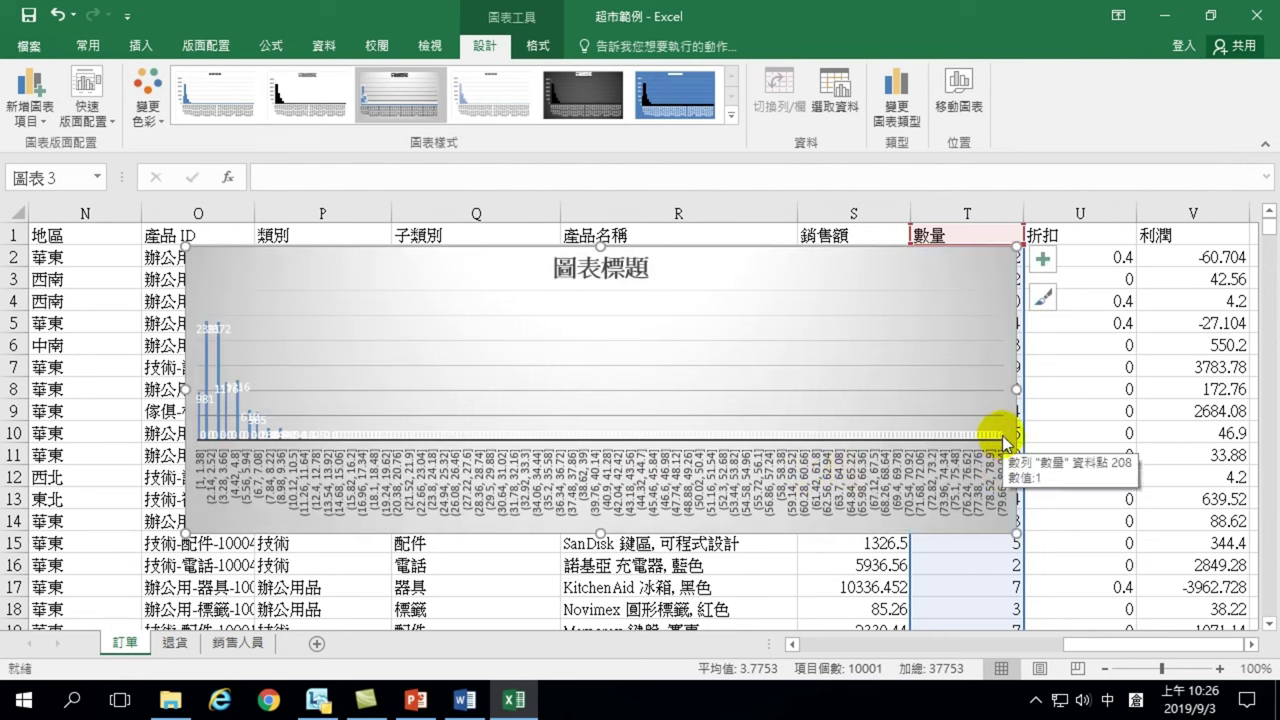